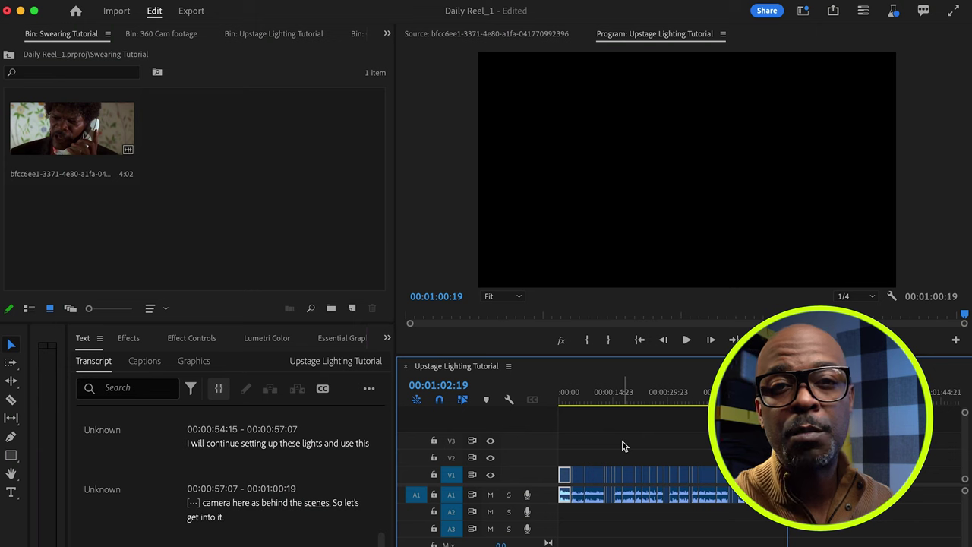
- Preview the phone-call clip from the Swearing Tutorial bin and create a new sequence from it
left_click(100, 124)
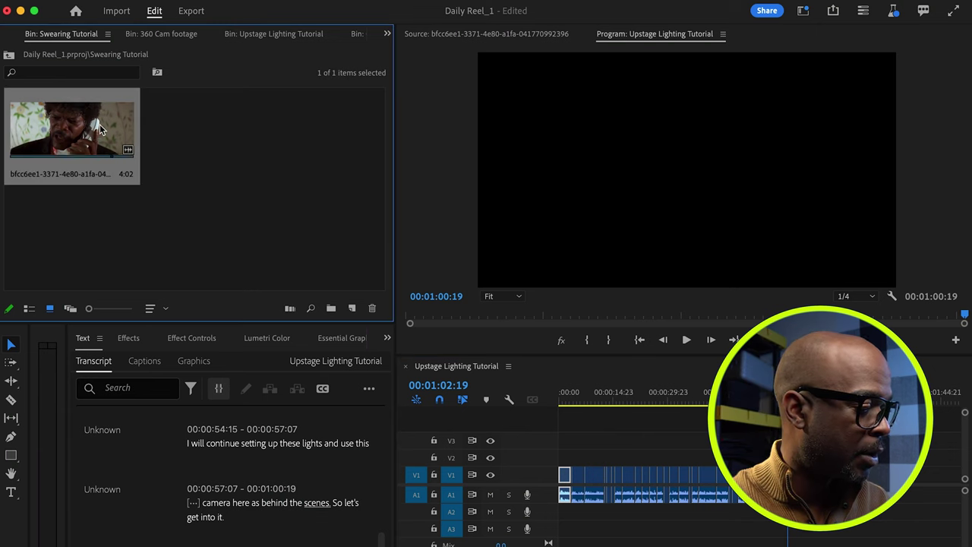
double_click(97, 133)
left_click_drag(500, 298, 394, 293)
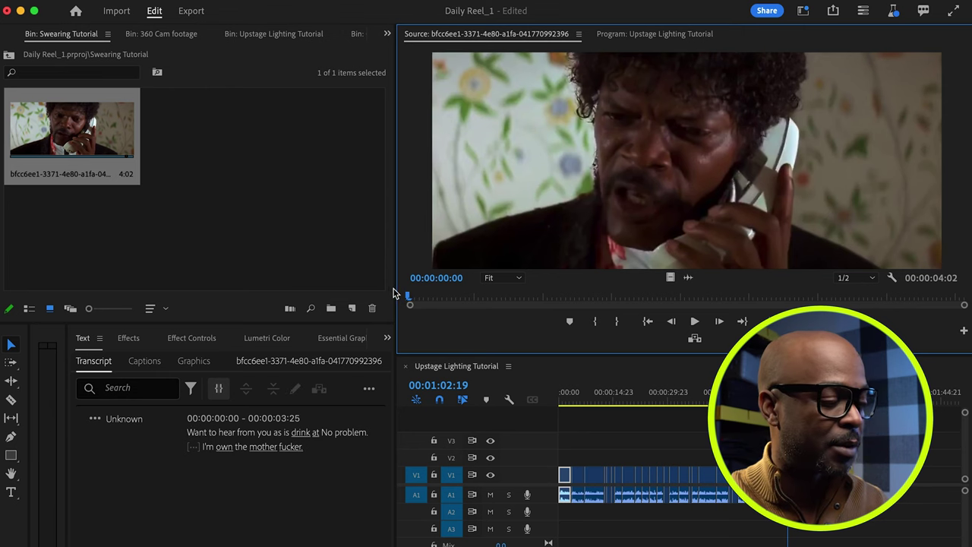
key("space")
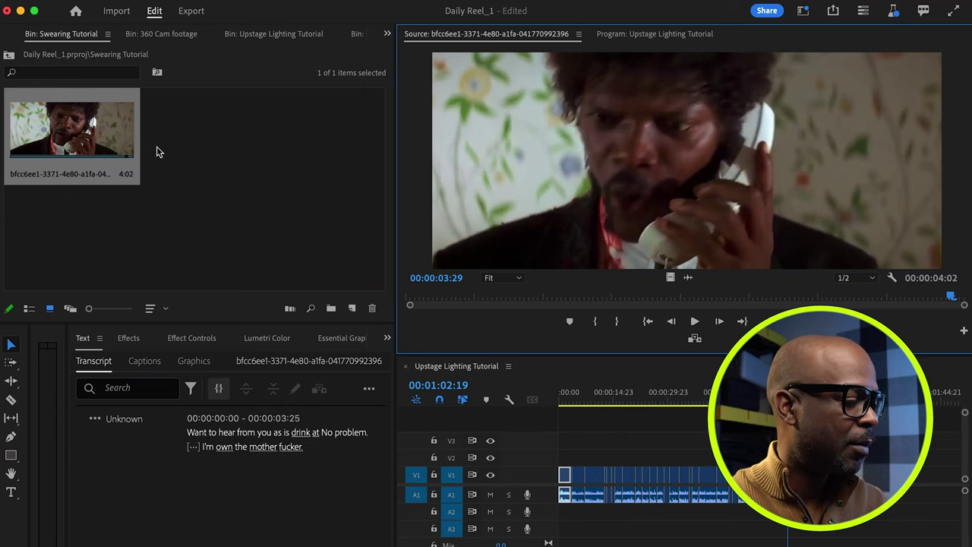
left_click_drag(117, 129, 352, 308)
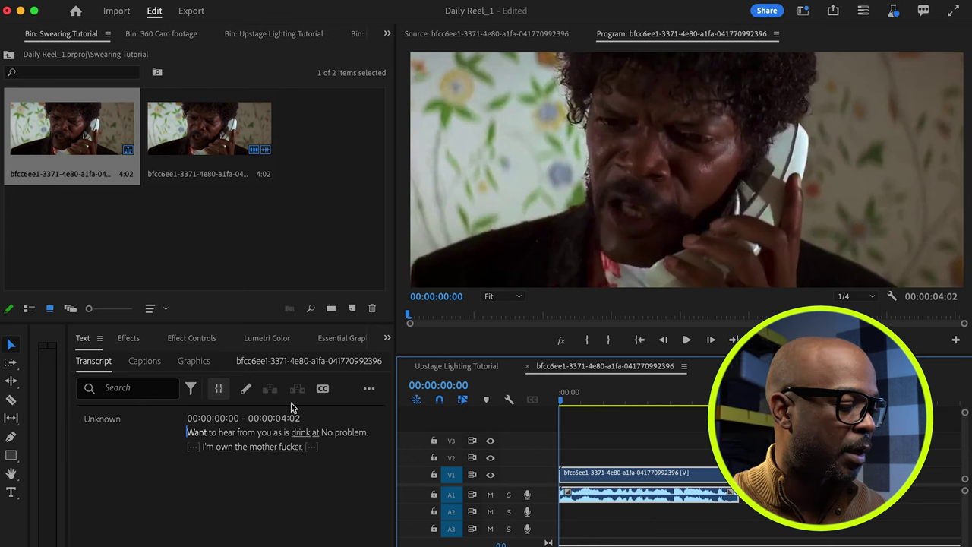
- Correct the transcript word "as" to "ass" and add a line break after it
left_click(196, 432)
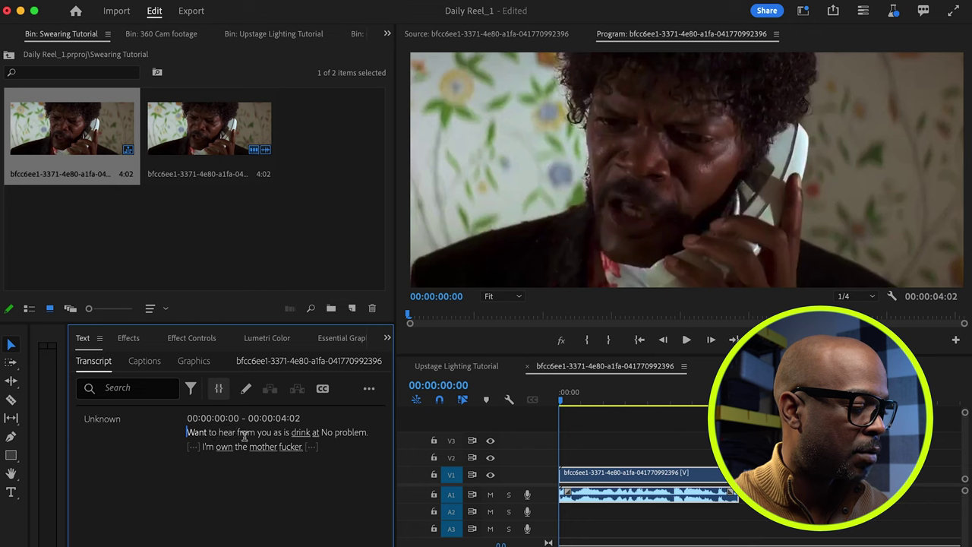
double_click(278, 433)
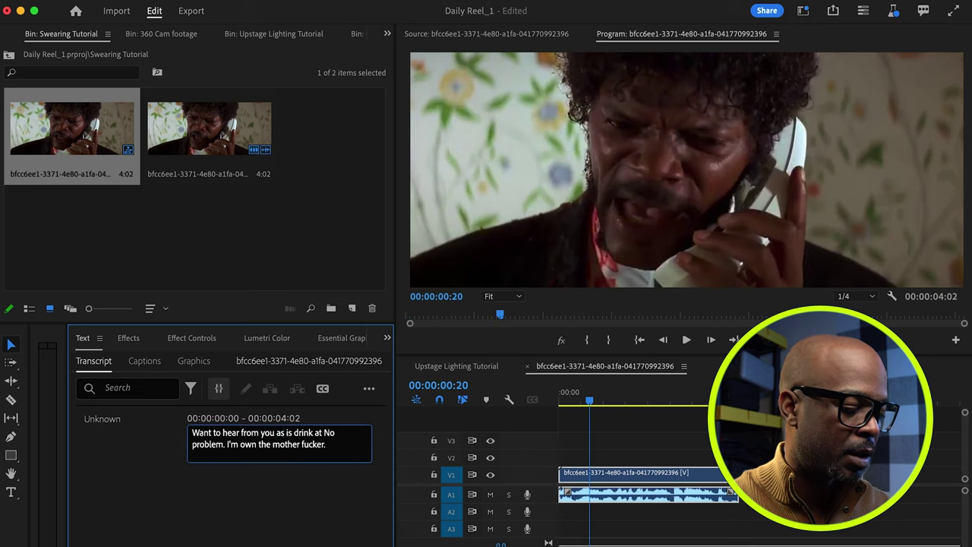
type("s")
key("Return")
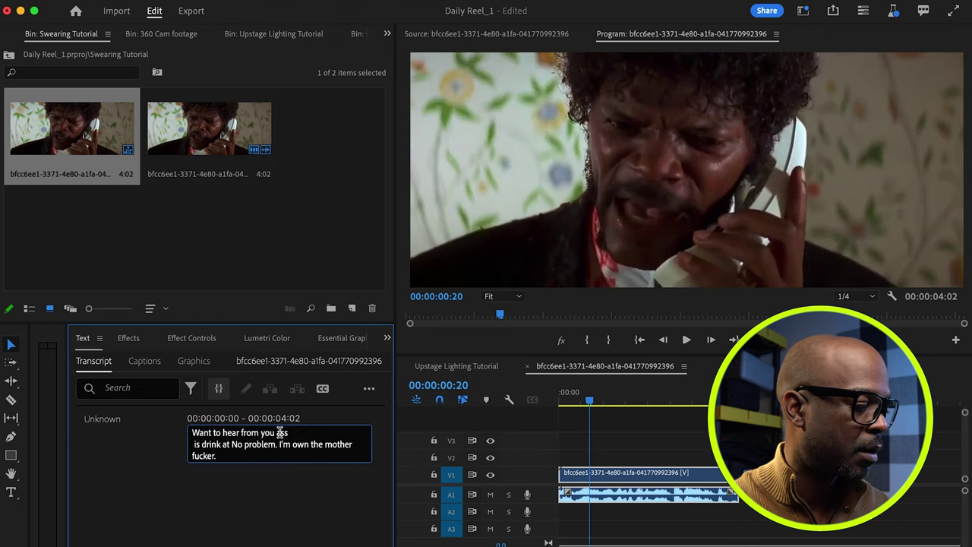
left_click(284, 485)
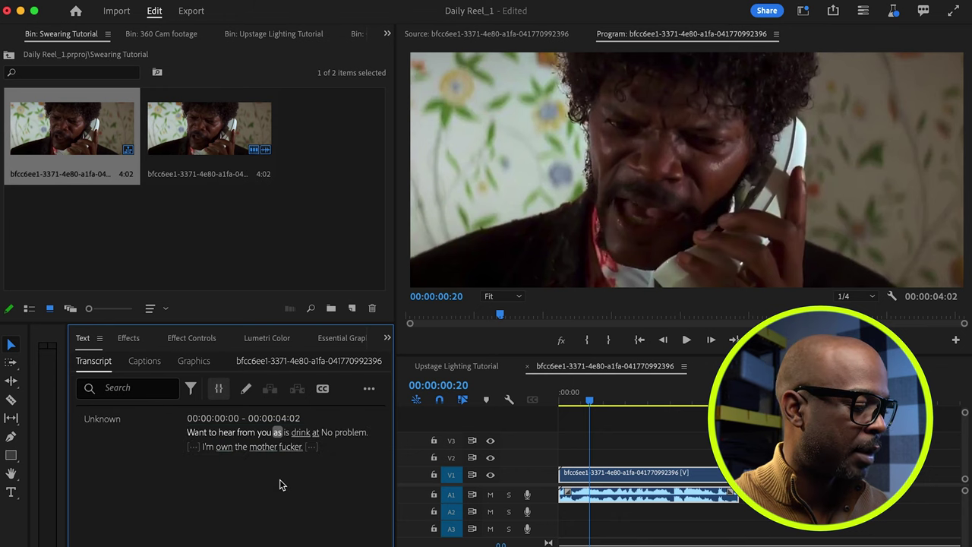
- Play the sequence and jump between transcript words to check where "ass" and "mother" fall
key("space")
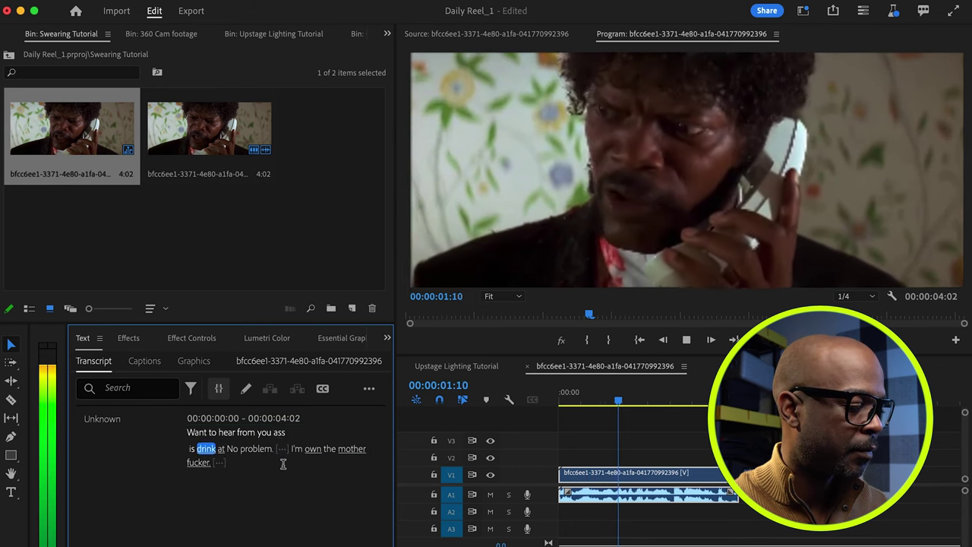
key("space")
left_click(347, 449)
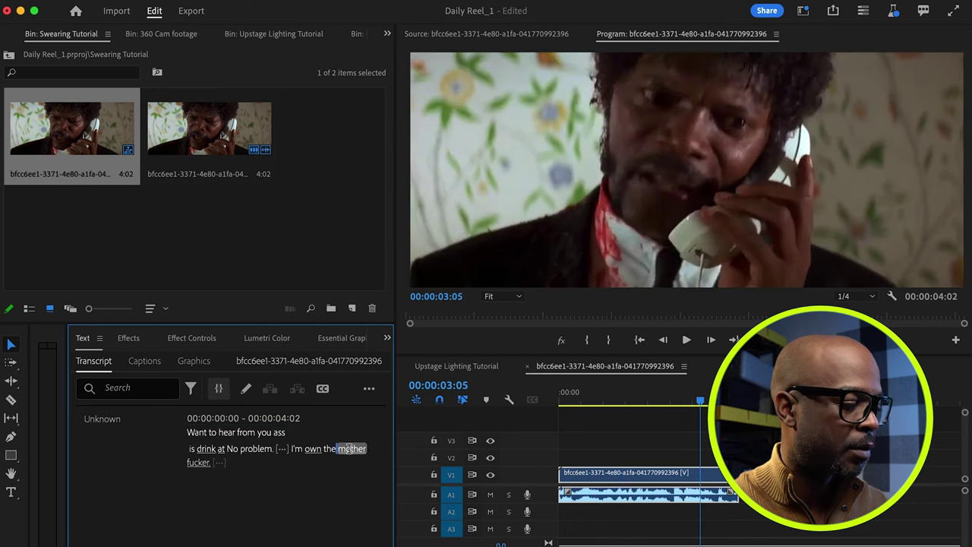
left_click(271, 432)
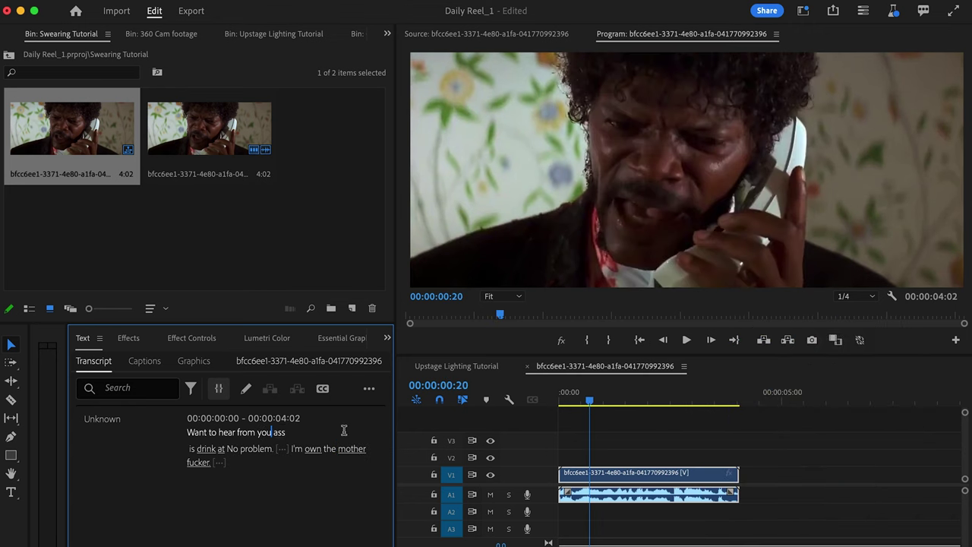
left_click(328, 449)
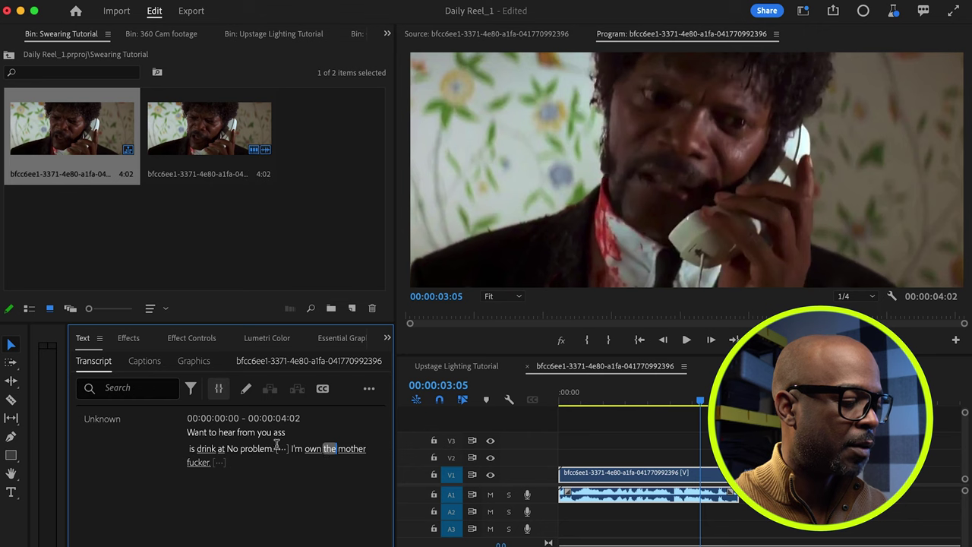
key("space")
left_click(231, 429)
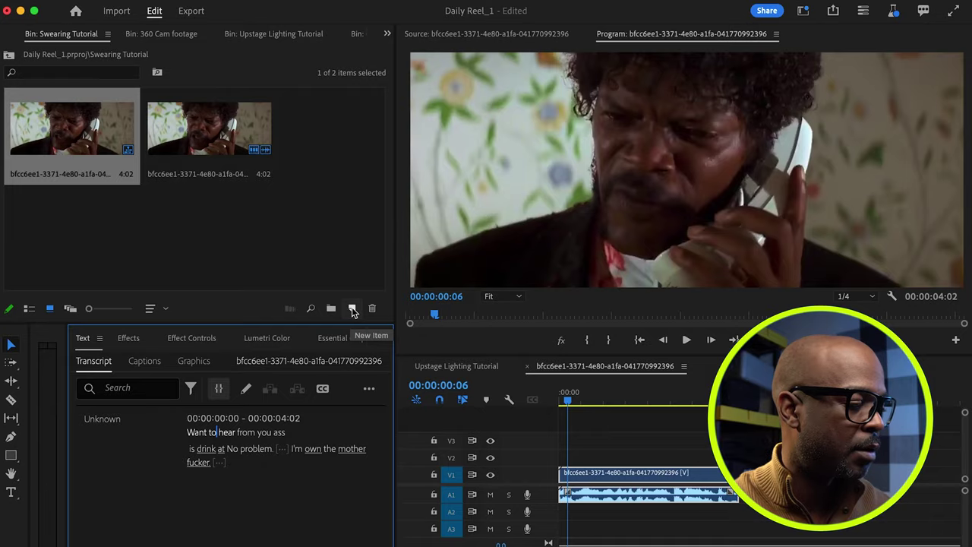
- Create a Bars and Tone item with the default settings and preview it in the source monitor
left_click(352, 309)
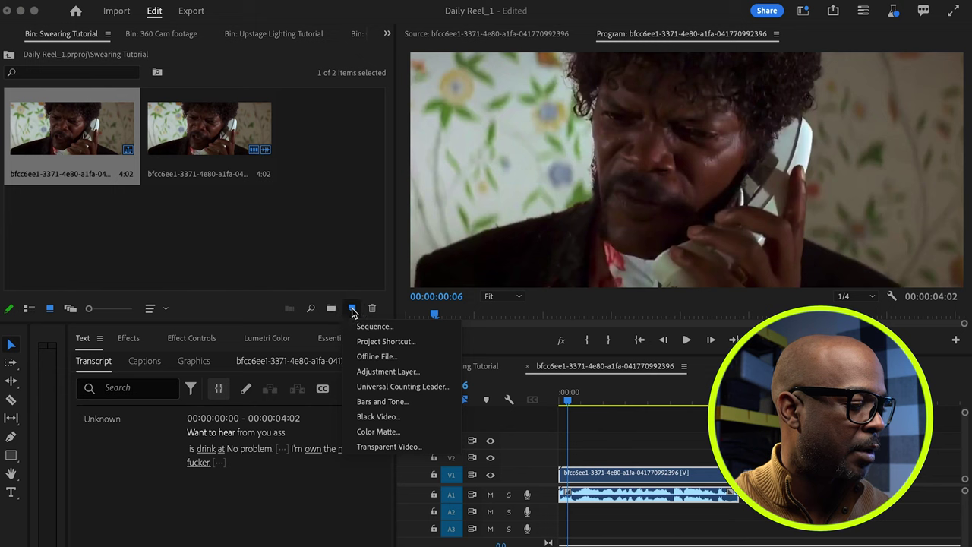
left_click(400, 403)
left_click(566, 410)
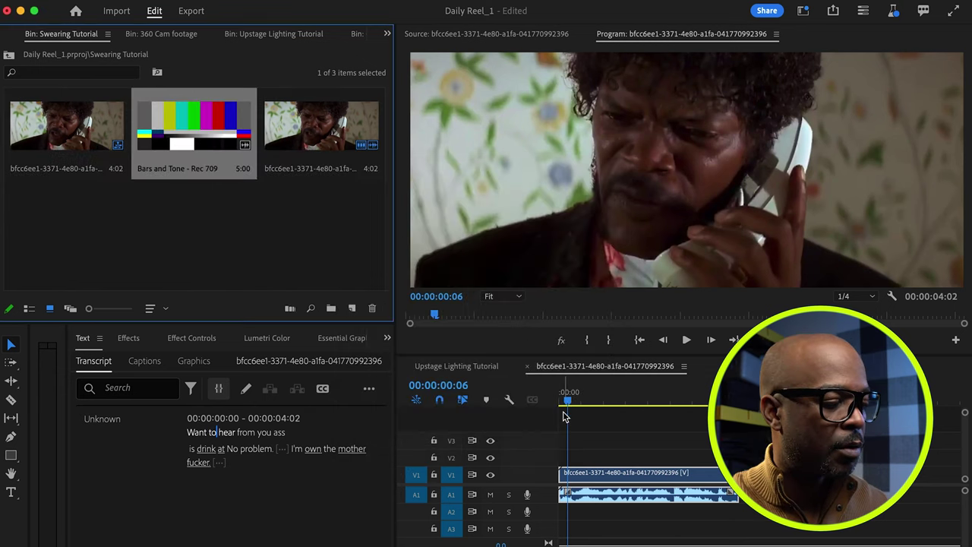
double_click(214, 112)
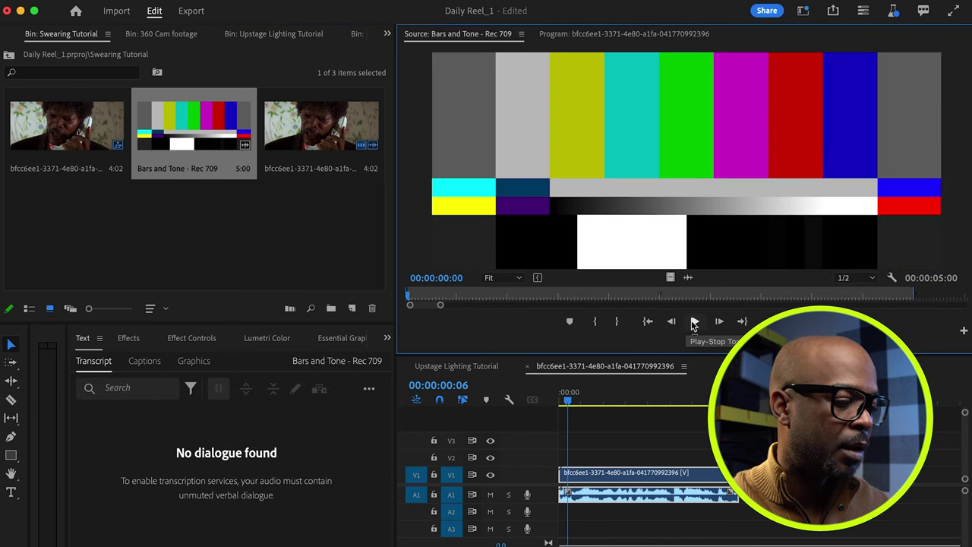
left_click(693, 322)
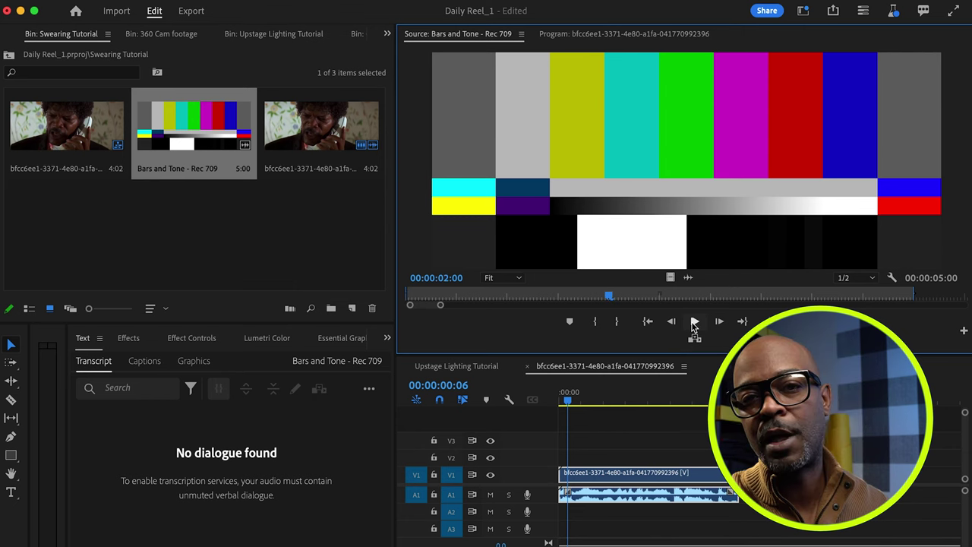
left_click(693, 322)
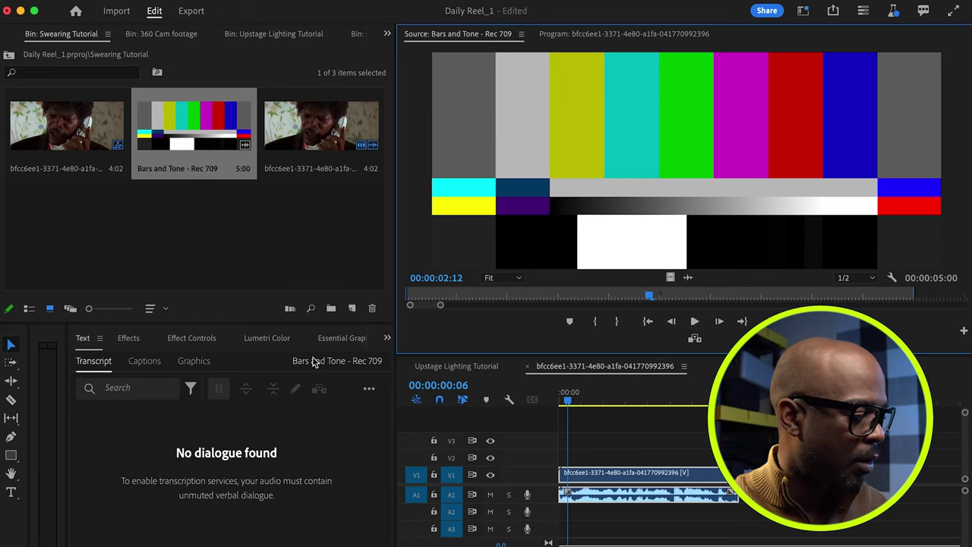
- Place only the audio of Bars and Tone on track A2 from the sequence start and play it back
left_click(629, 476)
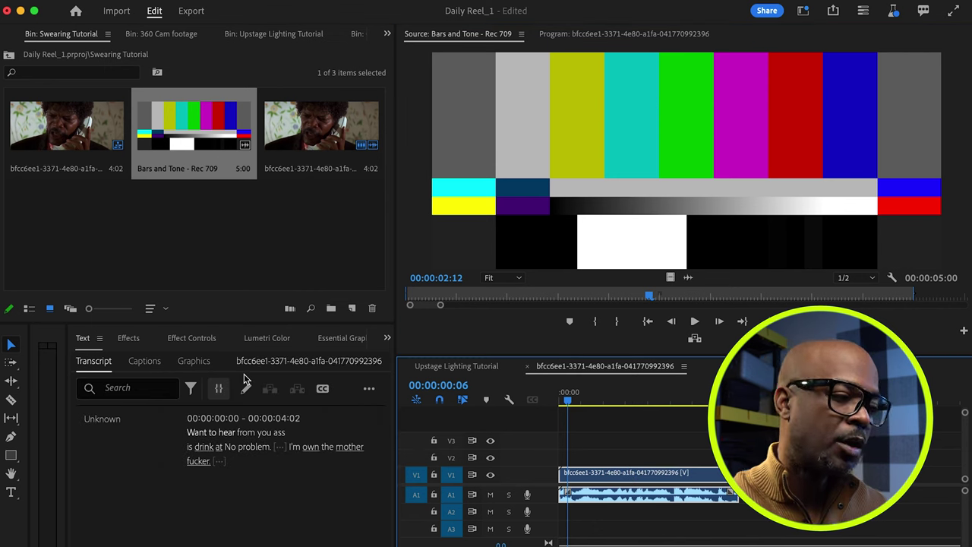
left_click(274, 431)
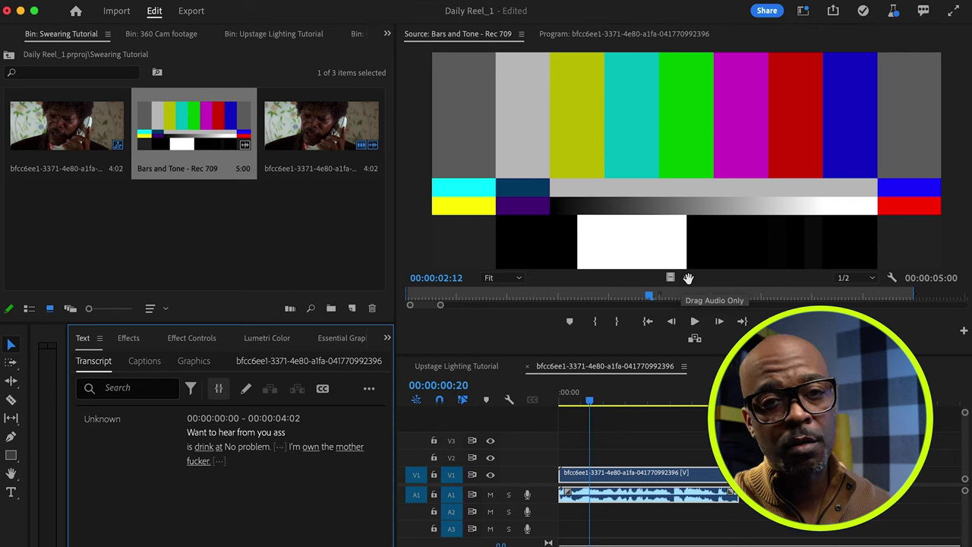
left_click_drag(687, 278, 575, 509)
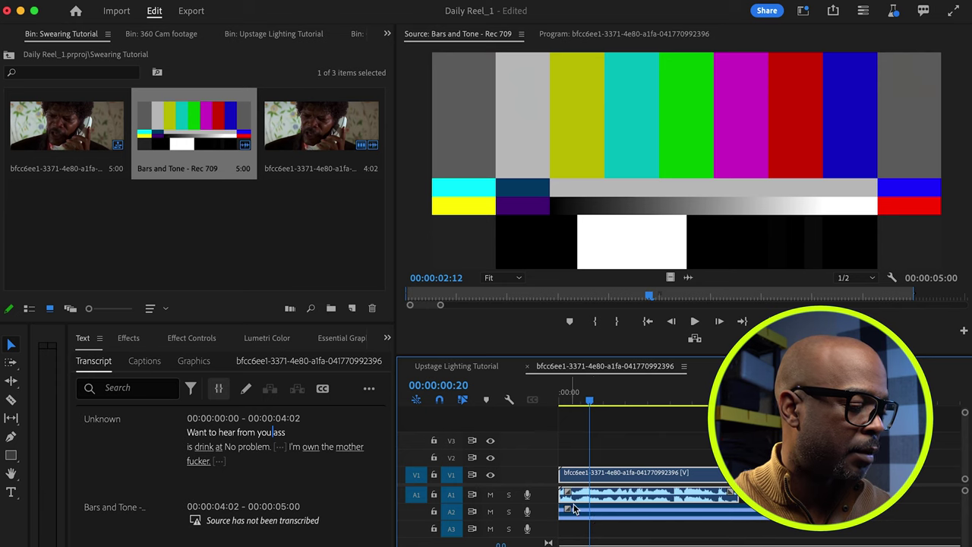
key("space")
key("space")
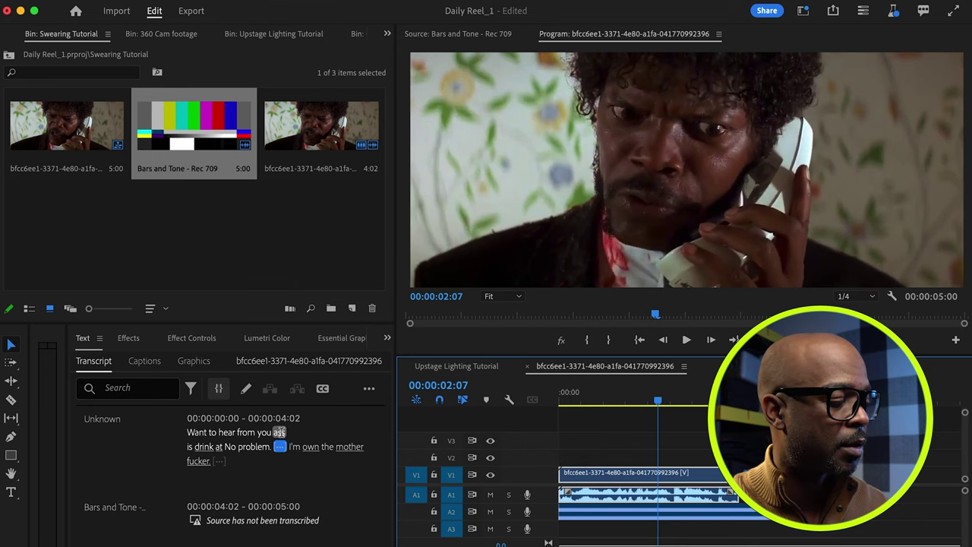
- Split the tone clip on A2 at the start of the word "ass", at 00:00:00:20
left_click(278, 431)
key("c")
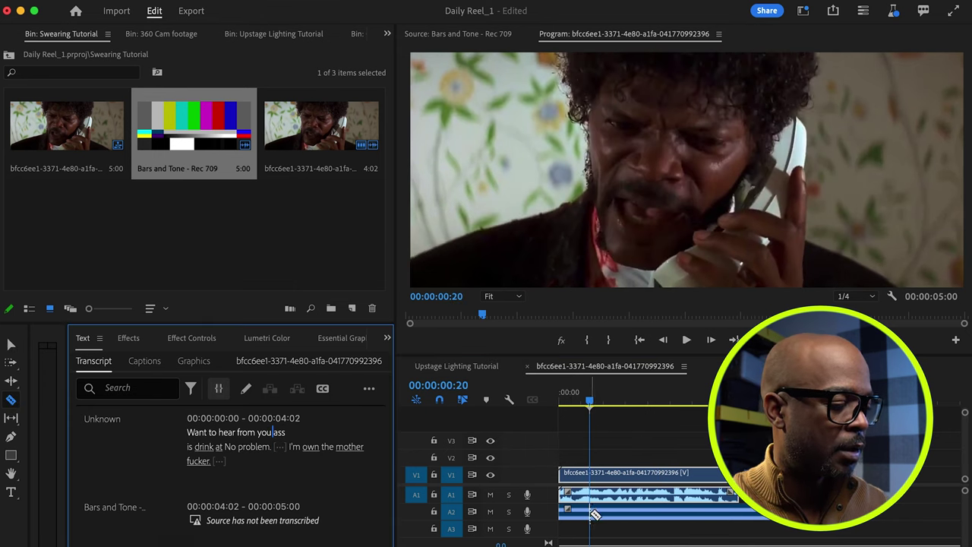
left_click(589, 511)
key("v")
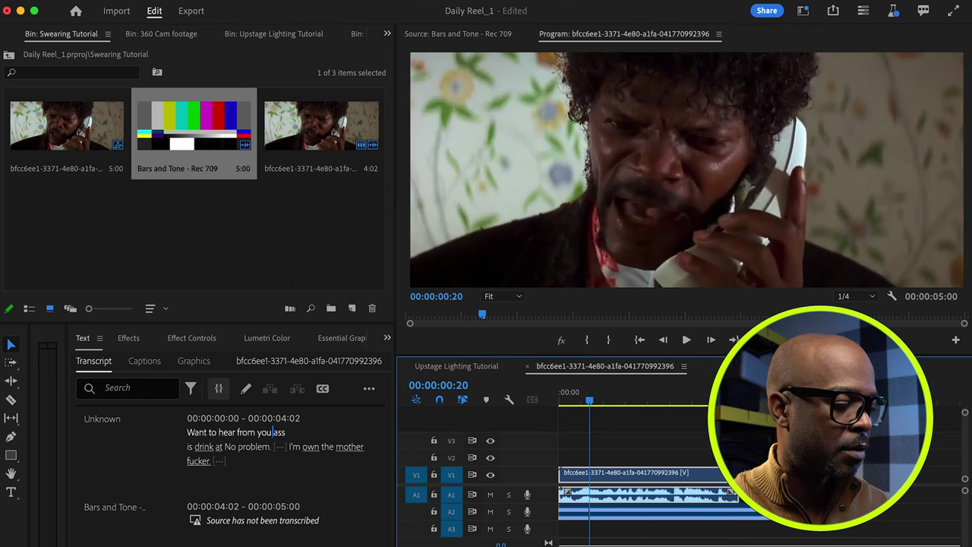
- Play the word "ass" to find its end and split the tone on A2 there, isolating a short tone segment
key("equal")
key("equal")
key("equal")
left_click(590, 401)
key("space")
key("space")
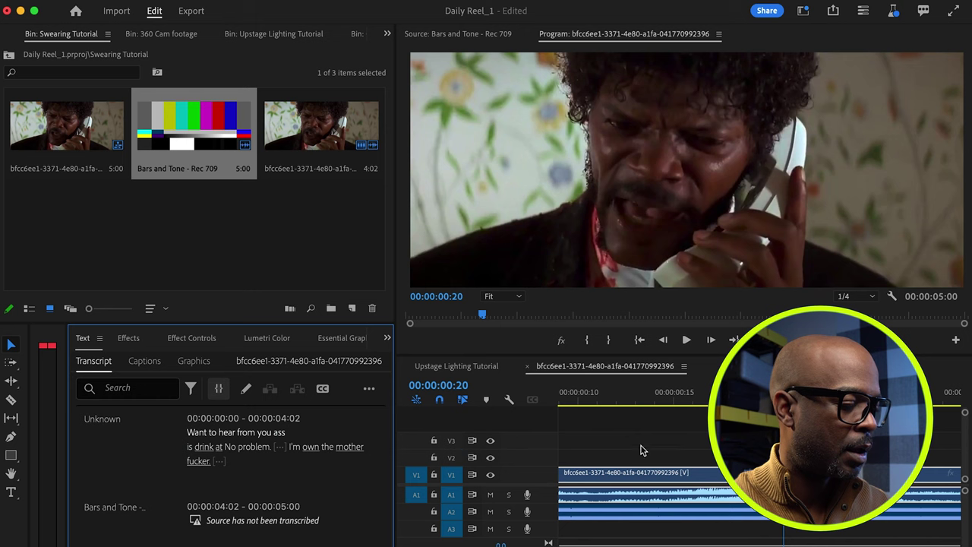
left_click(709, 507)
key("c")
key("v")
left_click(722, 512)
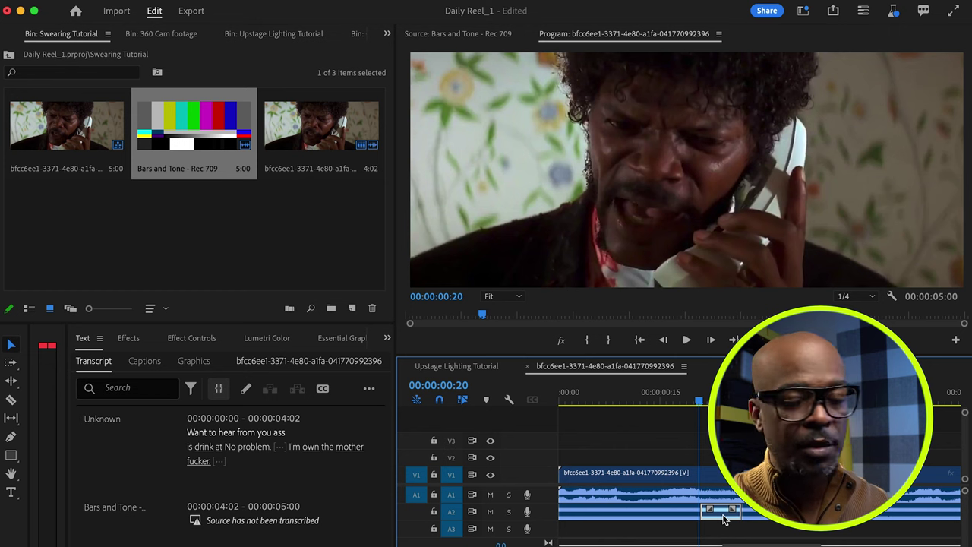
- Move the short tone segment onto A1 over the word "ass" and delete the leftover tone before it on A2
left_click_drag(723, 508, 721, 495)
left_click(625, 516)
key("Delete")
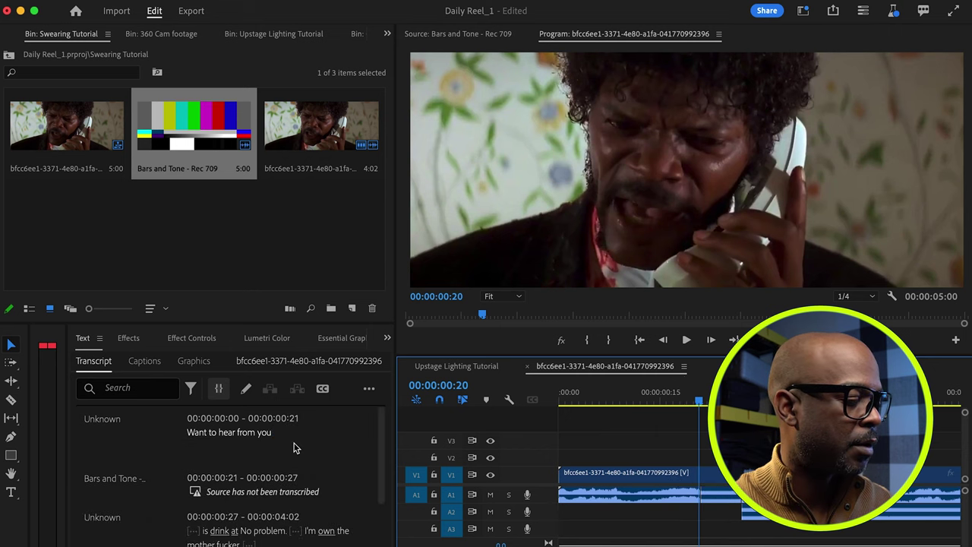
- Split the tone on A2 at the start of "mother" (00:00:03:05) and at the phrase's end, and delete the tone beyond it
left_click(201, 543)
left_click(776, 518)
key("space")
key("space")
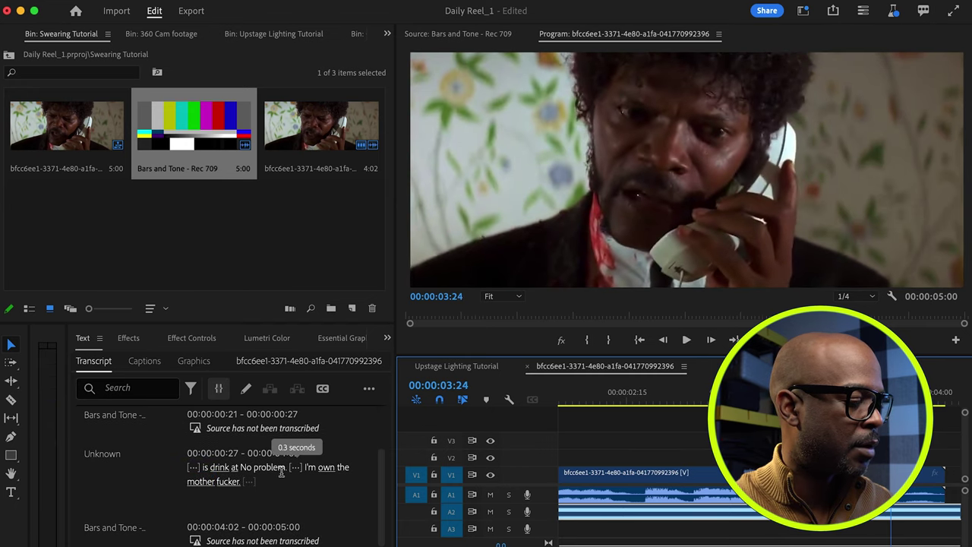
left_click(203, 481)
key("c")
left_click(765, 515)
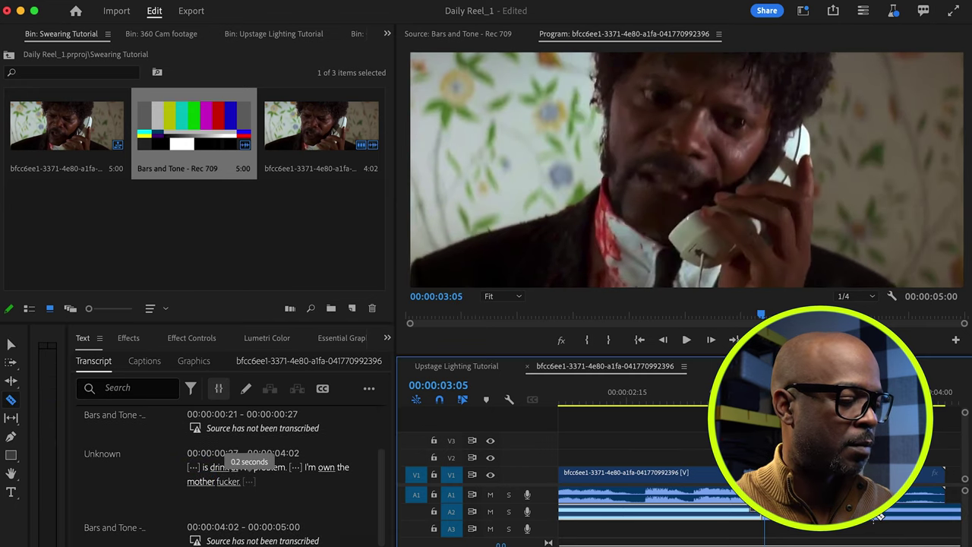
key("v")
left_click(879, 518)
key("Delete")
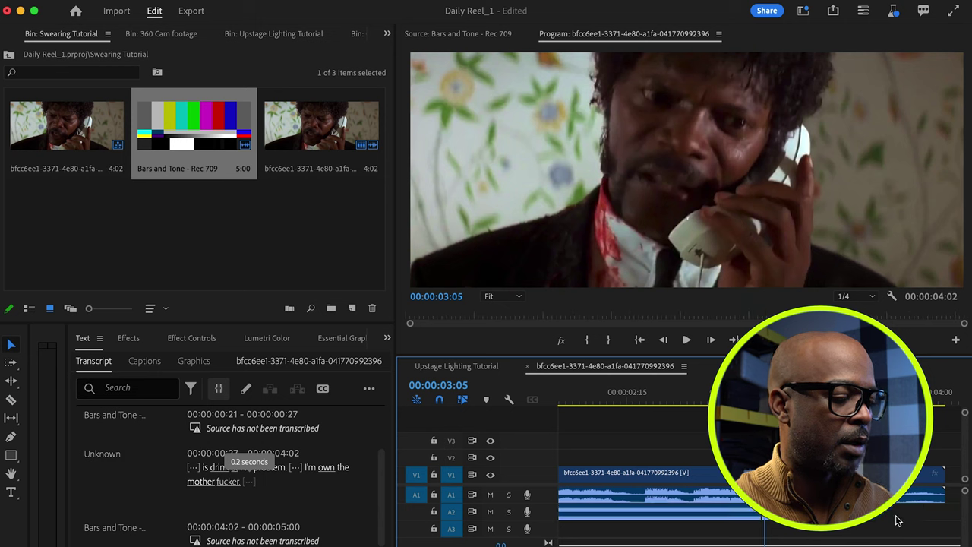
- Move the second tone segment onto A1 at 00:00:03:05 over the swear phrase and delete the leftover tone on A2
key("backslash")
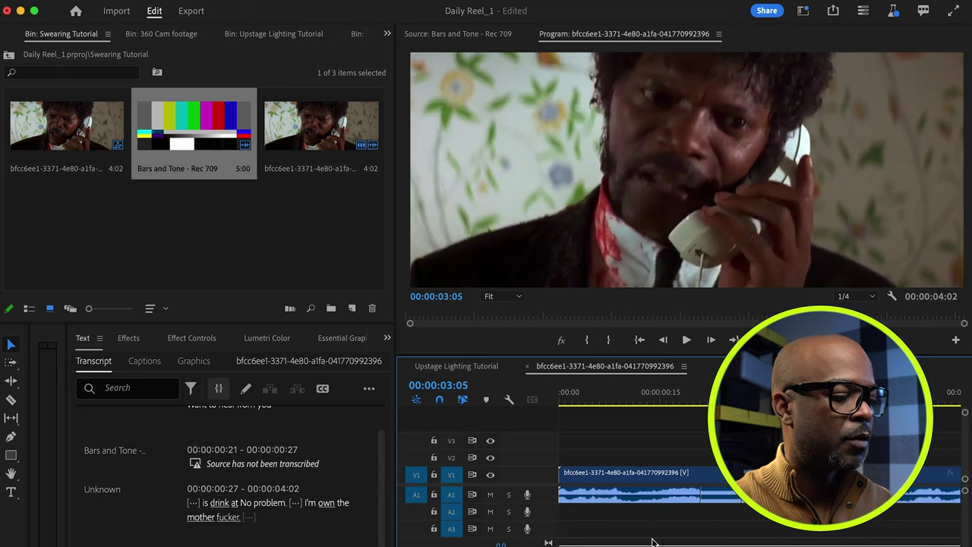
key("backslash")
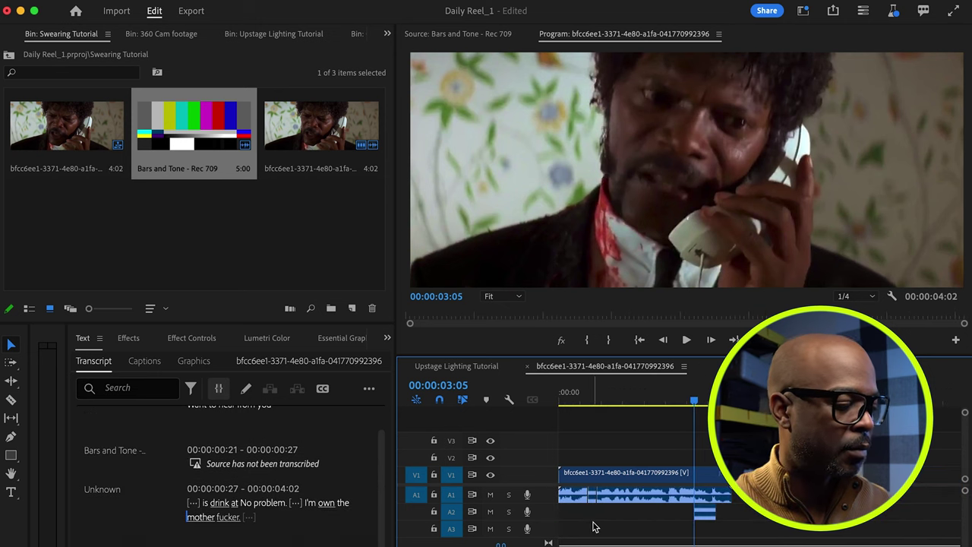
key("equal")
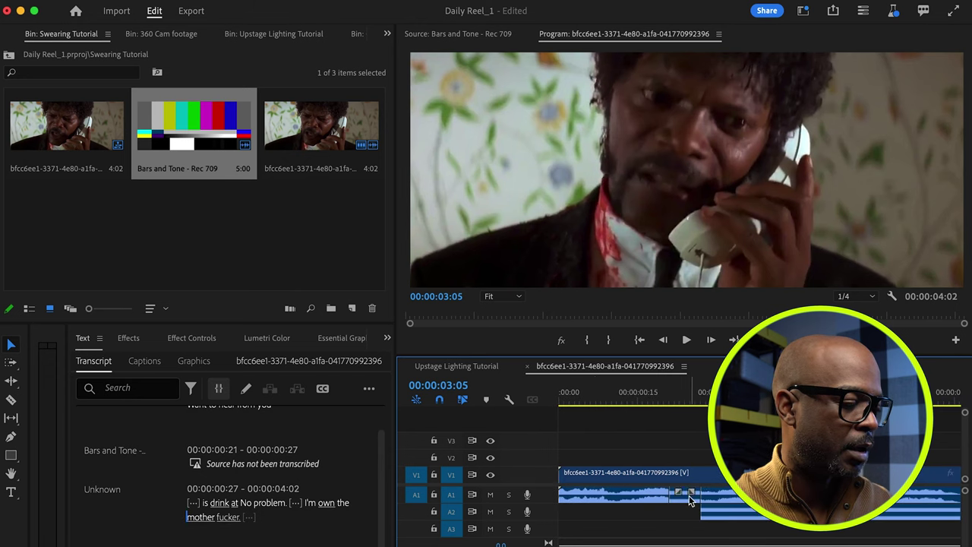
scroll(699, 504, "down", 5)
scroll(699, 503, "up", 2)
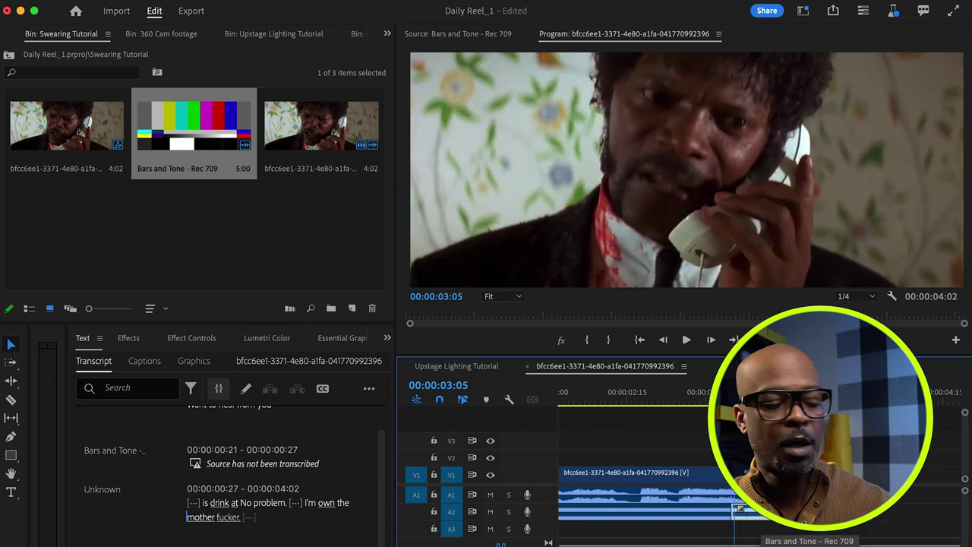
left_click_drag(738, 508, 738, 494)
key("Delete")
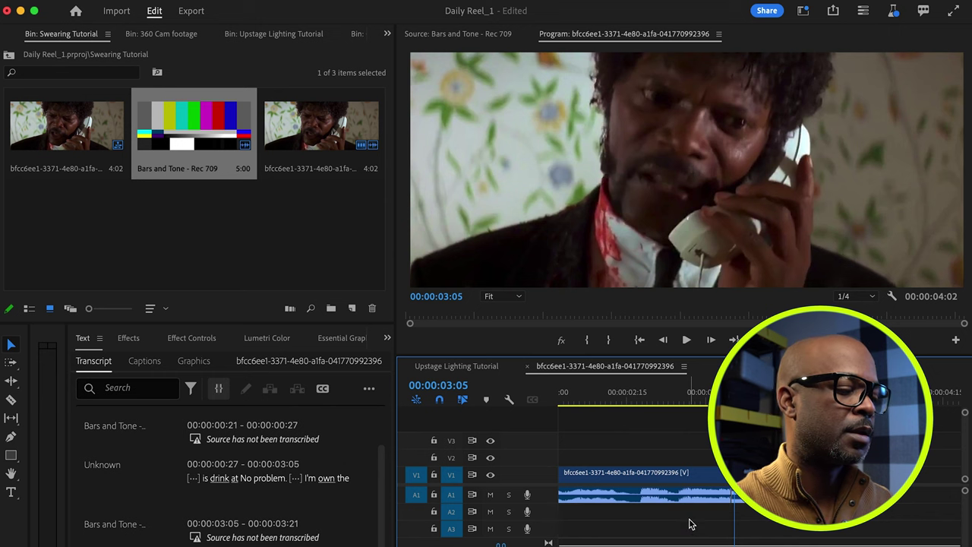
- Play the sequence from the beginning to review both bleeped words
left_click_drag(531, 545, 471, 544)
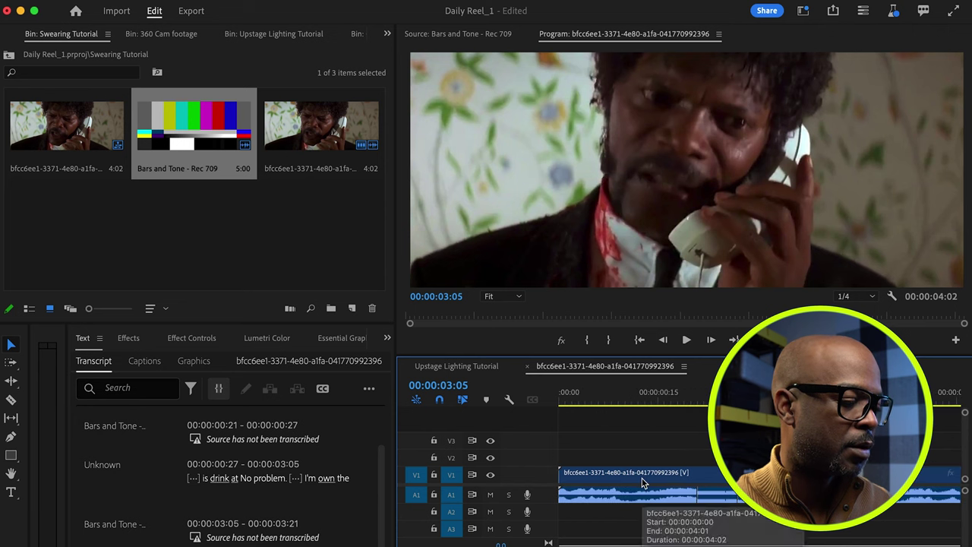
left_click(562, 391)
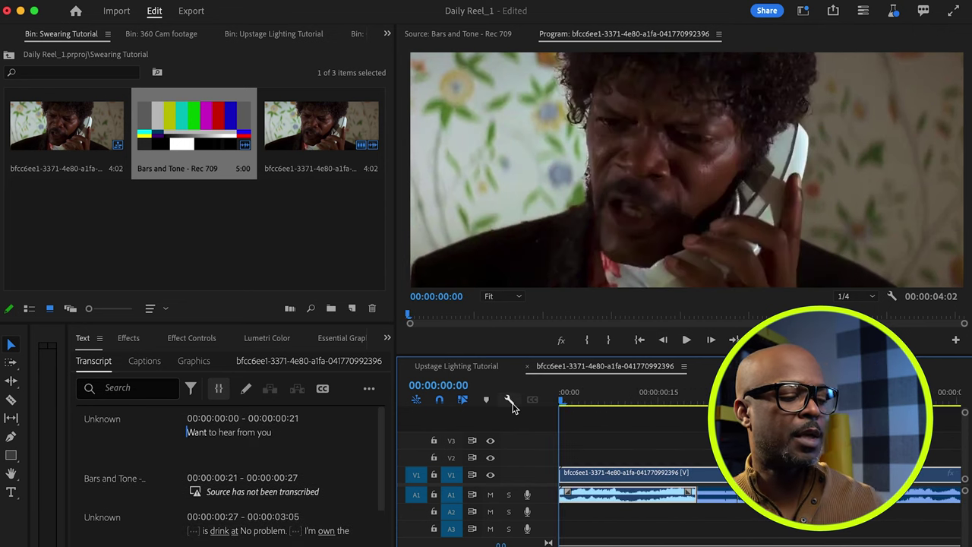
key("space")
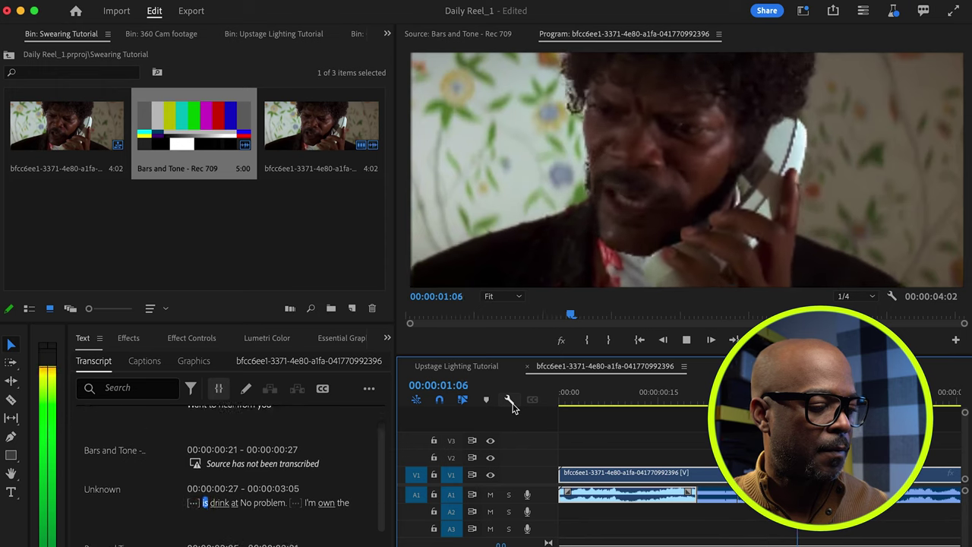